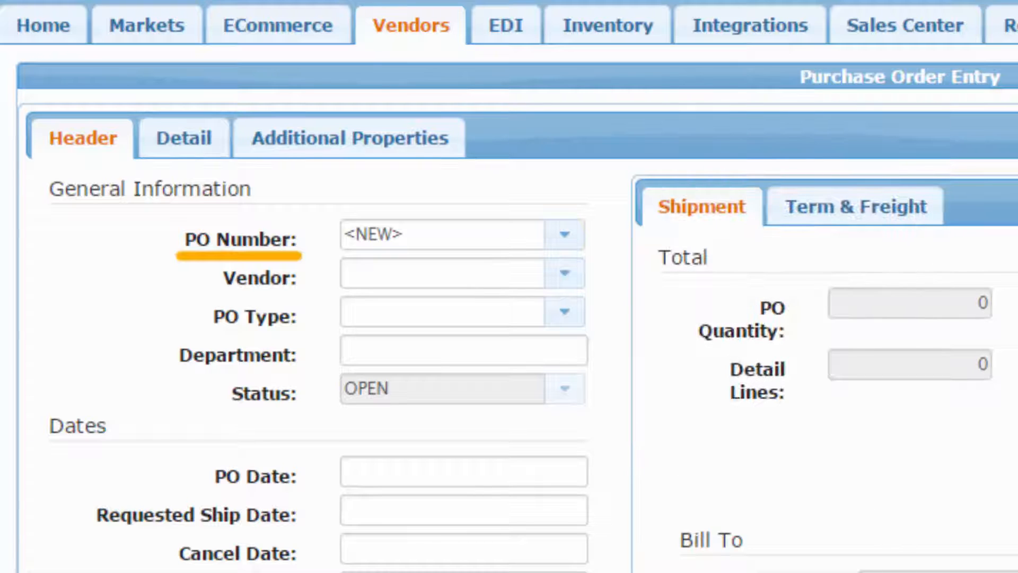
Start a new purchase order and choose Regal Logistics (RL1) as its vendor.
{"action": "left_click", "coordinate": [565, 233]}
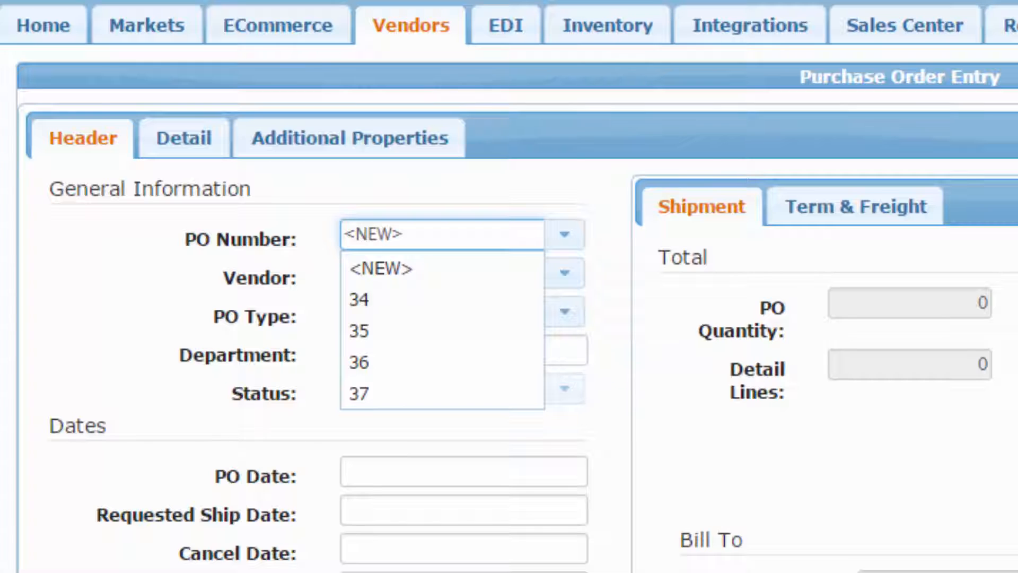
{"action": "left_click", "coordinate": [386, 268]}
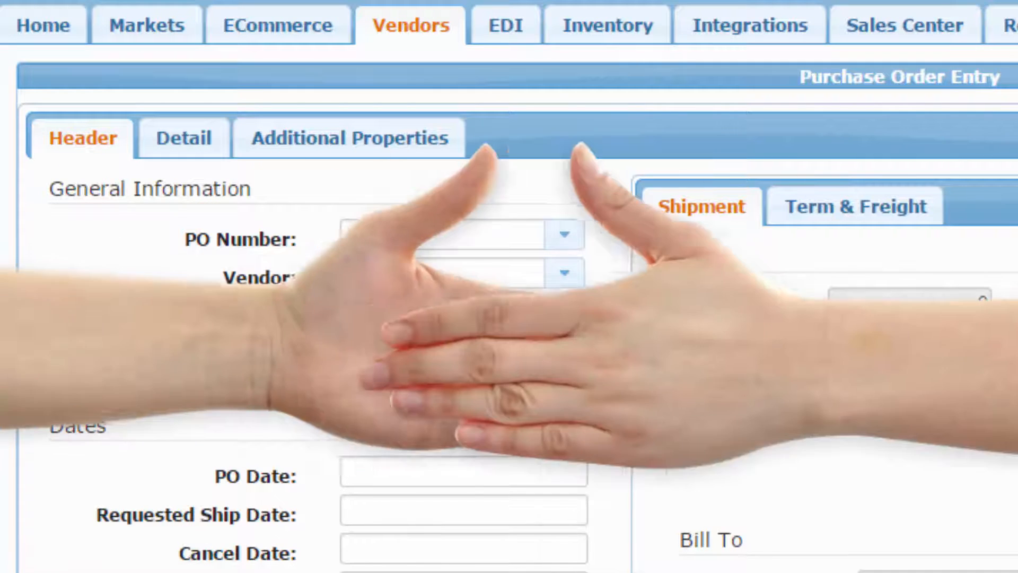
{"action": "left_click", "coordinate": [565, 273]}
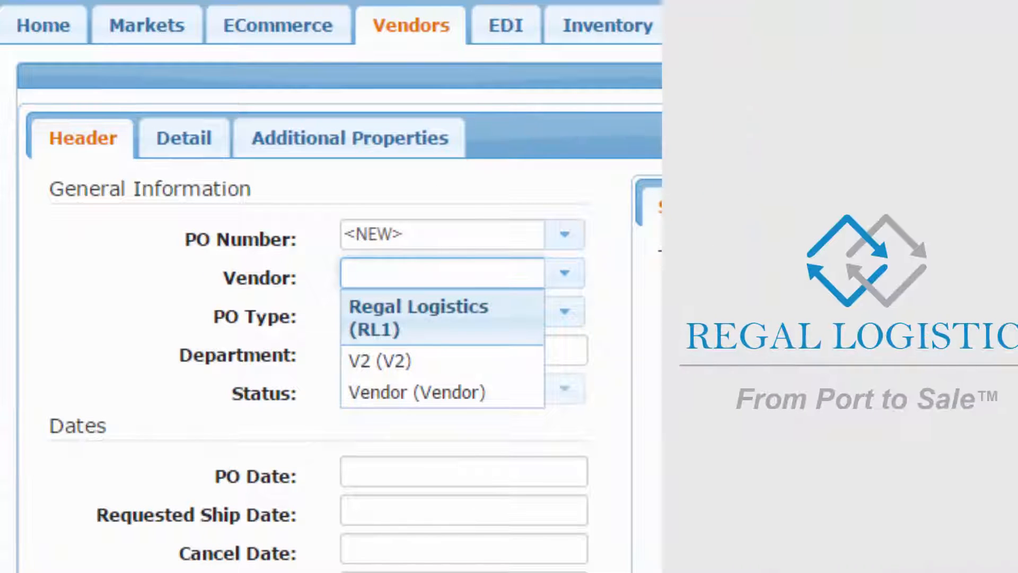
{"action": "left_click", "coordinate": [435, 313]}
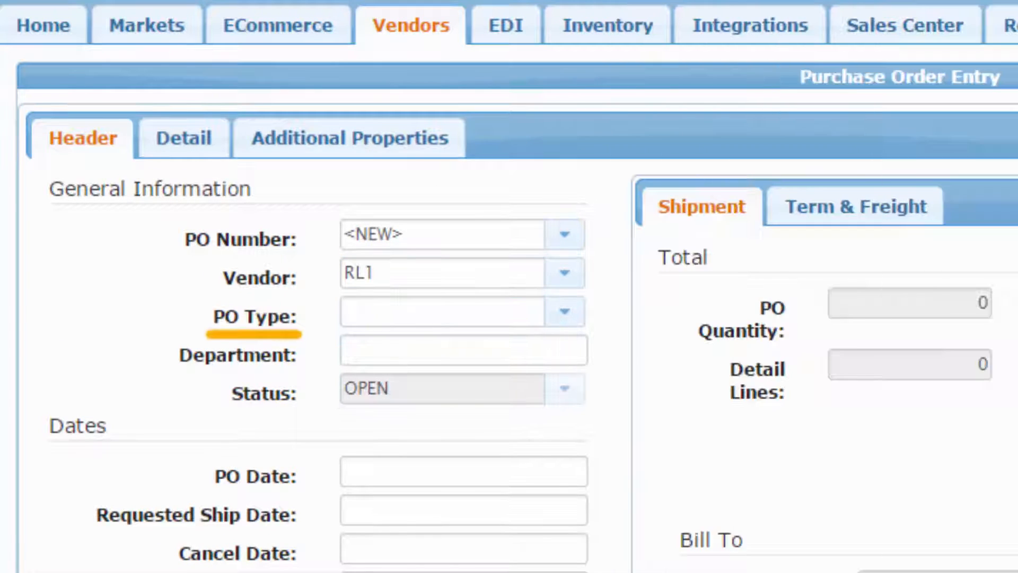
Set the purchase order's type to Blankket PO's and its department to Marketing.
{"action": "left_click", "coordinate": [565, 312]}
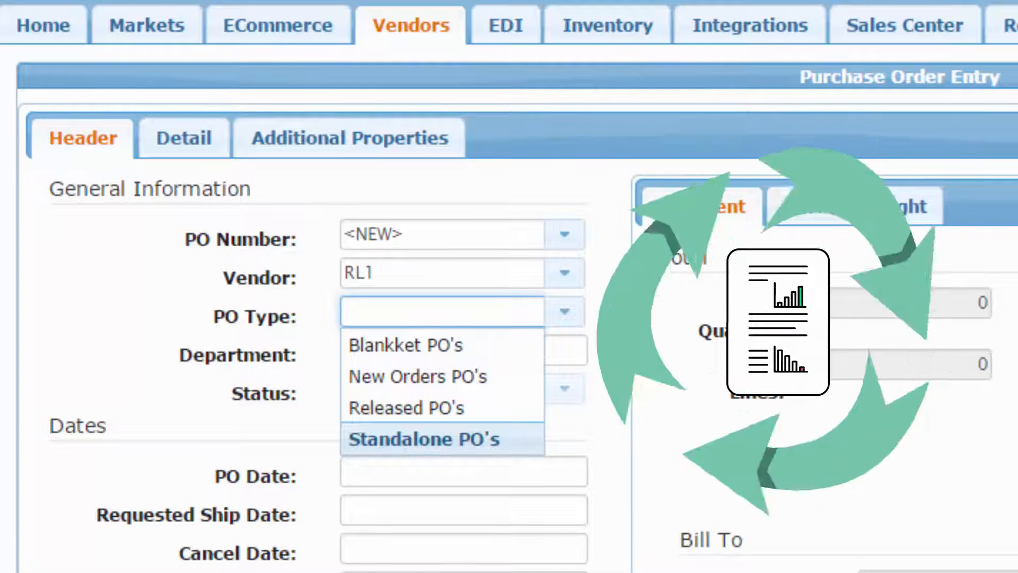
{"action": "left_click", "coordinate": [406, 345]}
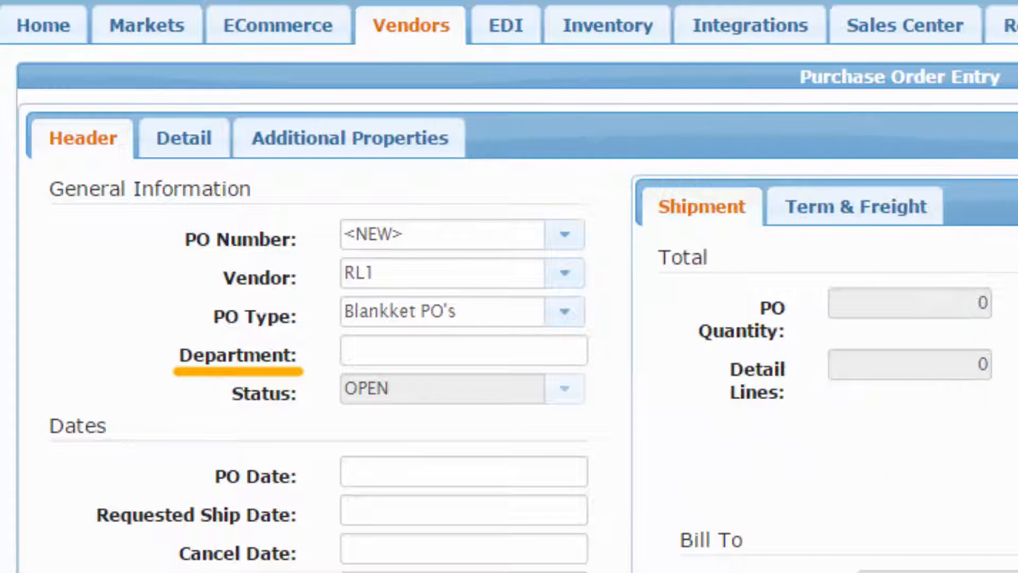
{"action": "left_click", "coordinate": [464, 350]}
{"action": "type", "text": "Marketing"}
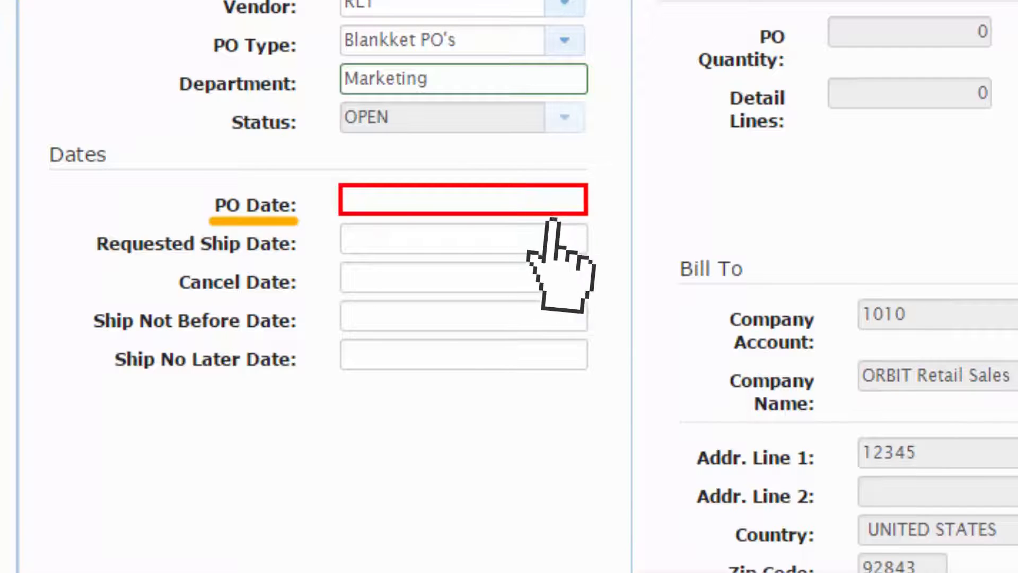
Set the PO date to 07/01/2017, requested ship 07/26/2017, cancel 07/15/2017, ship not before 07/22/2017 and ship no later 07/29/2017.
{"action": "left_click", "coordinate": [538, 204]}
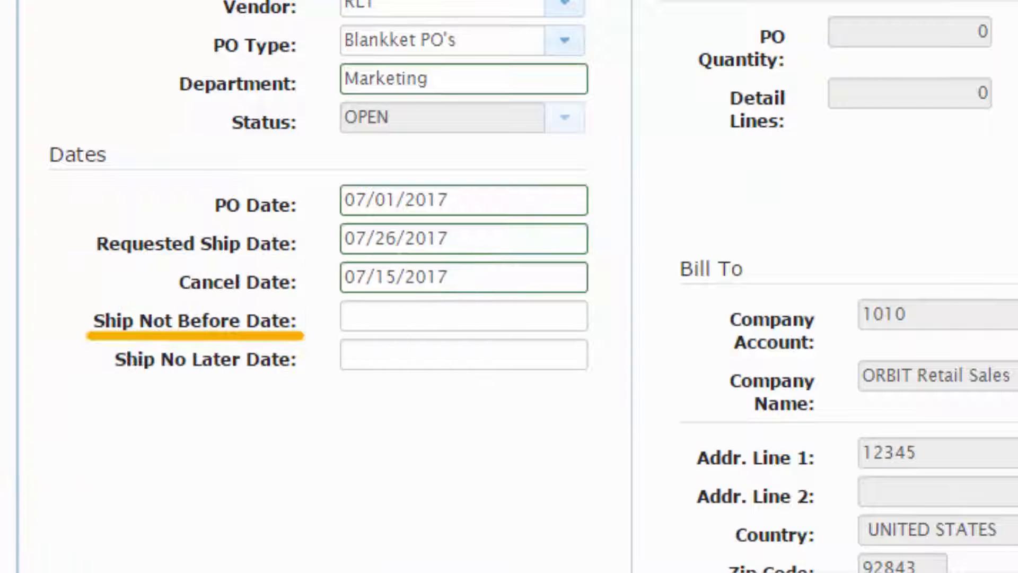
{"action": "left_click", "coordinate": [463, 316]}
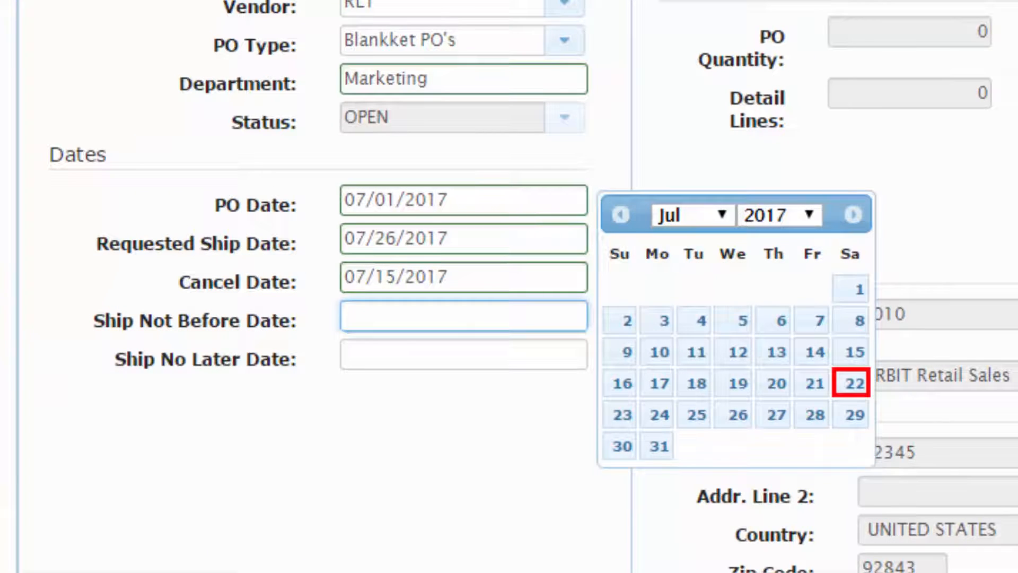
{"action": "left_click", "coordinate": [851, 383]}
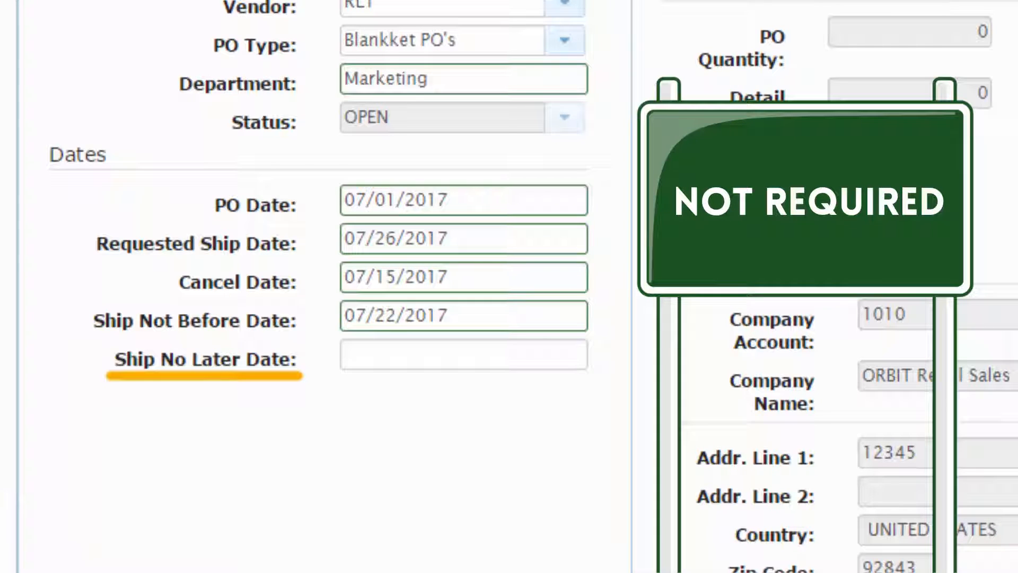
{"action": "left_click", "coordinate": [463, 354]}
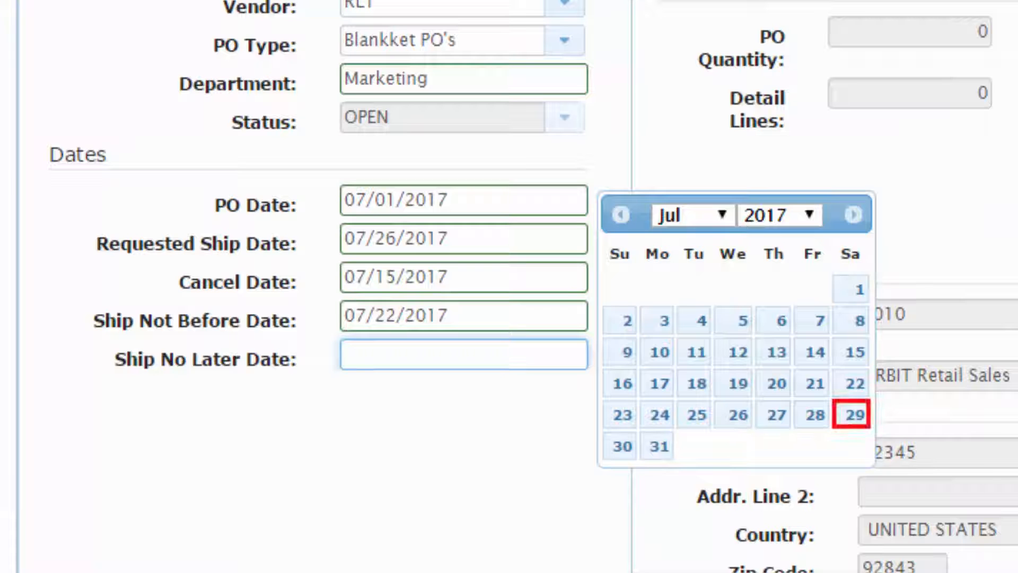
{"action": "left_click", "coordinate": [851, 415]}
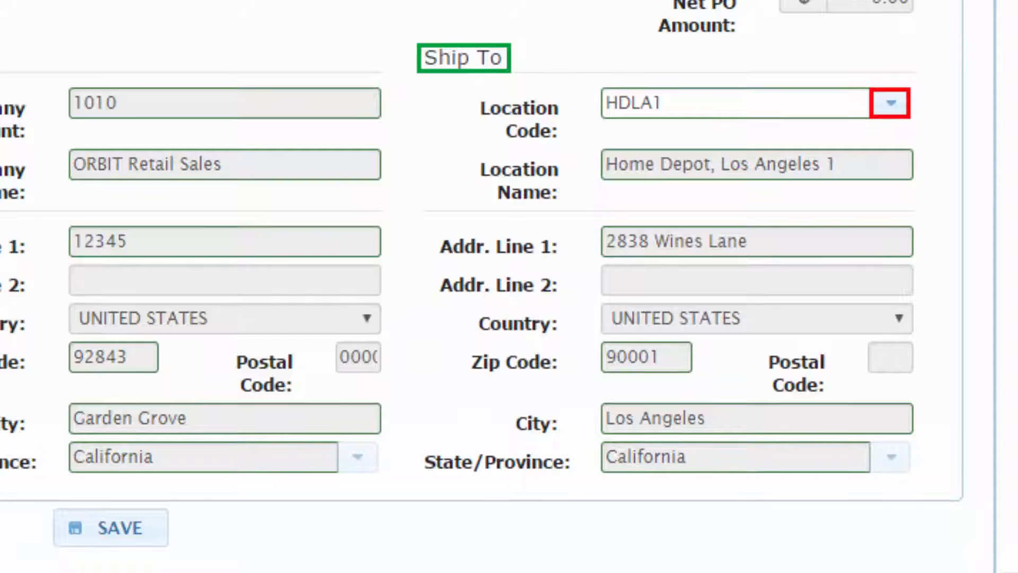
Open the choices for the Ship To location code.
{"action": "left_click", "coordinate": [891, 103]}
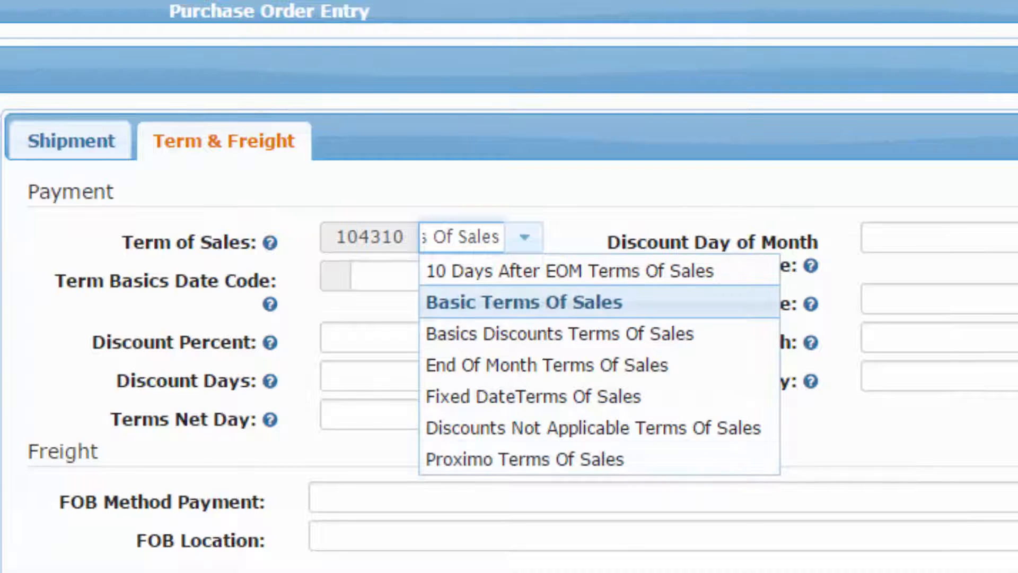
Set the payment's term of sales to Basic Terms Of Sales and the term basics date code to Delivery Date.
{"action": "key", "text": "Return"}
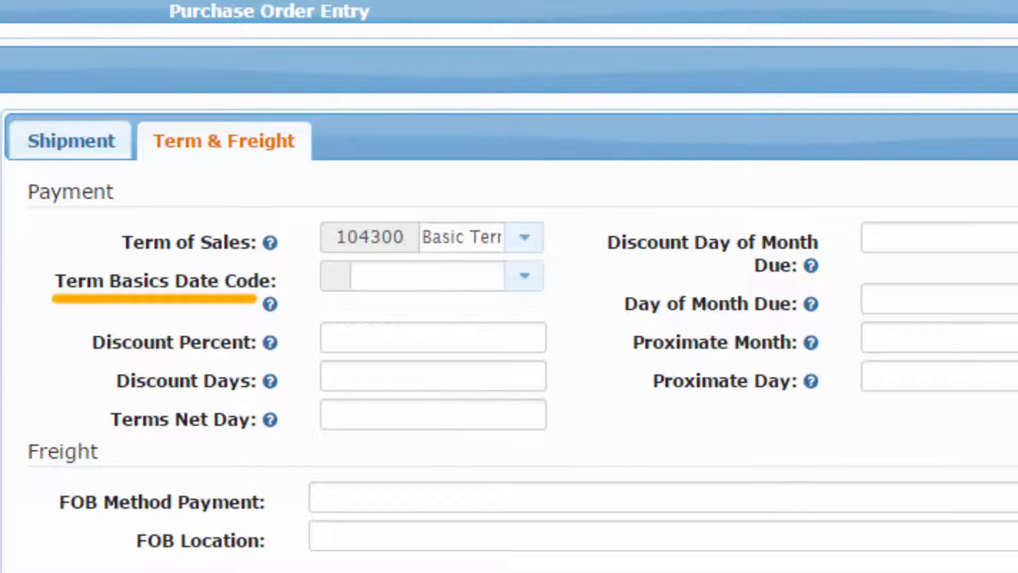
{"action": "left_click", "coordinate": [524, 275]}
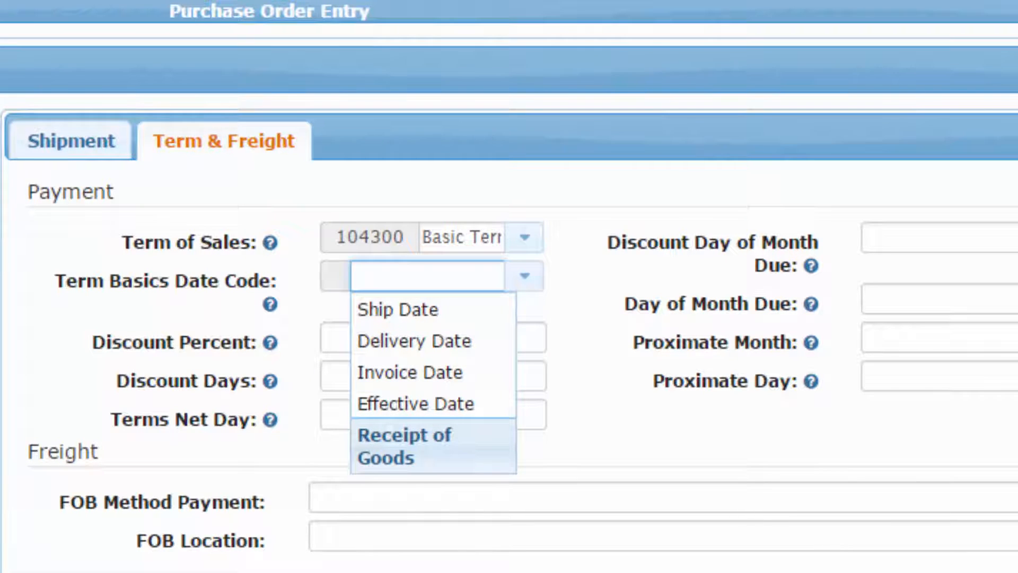
{"action": "left_click", "coordinate": [414, 341]}
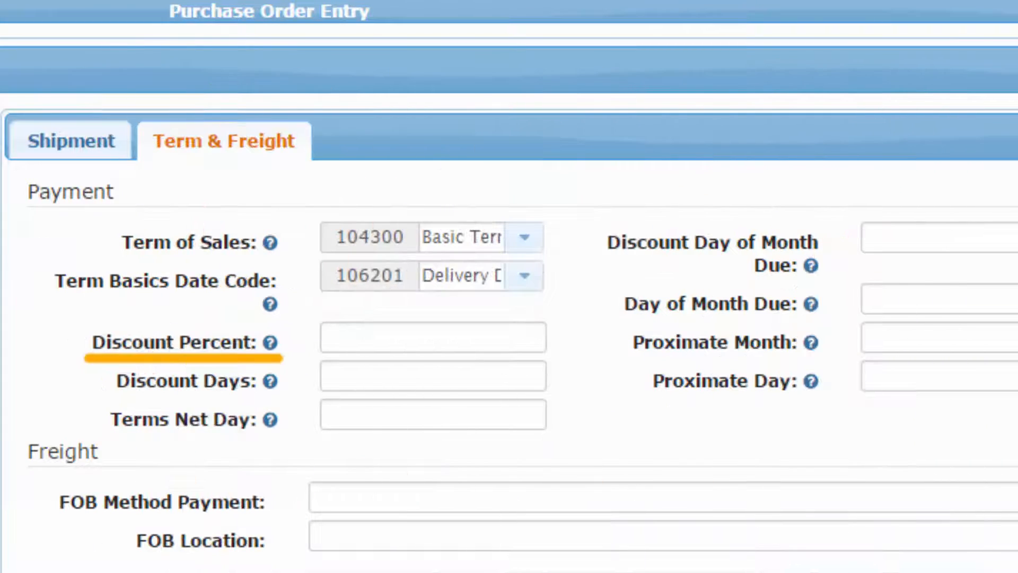
Enter a discount percent of 5, discount days of 7 and a terms net day of 30 in the payment terms.
{"action": "left_click", "coordinate": [433, 337]}
{"action": "type", "text": "5"}
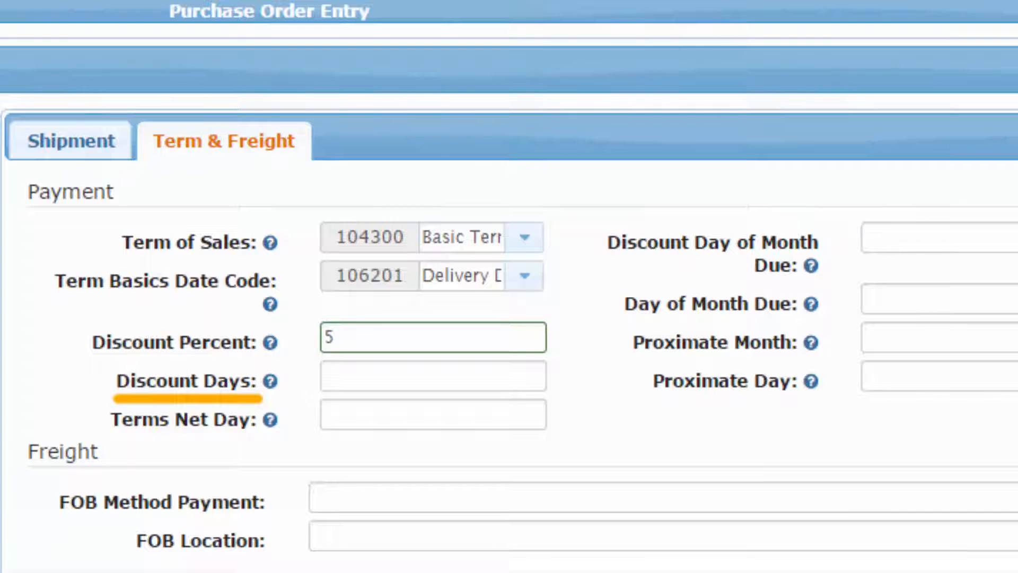
{"action": "left_click", "coordinate": [433, 376]}
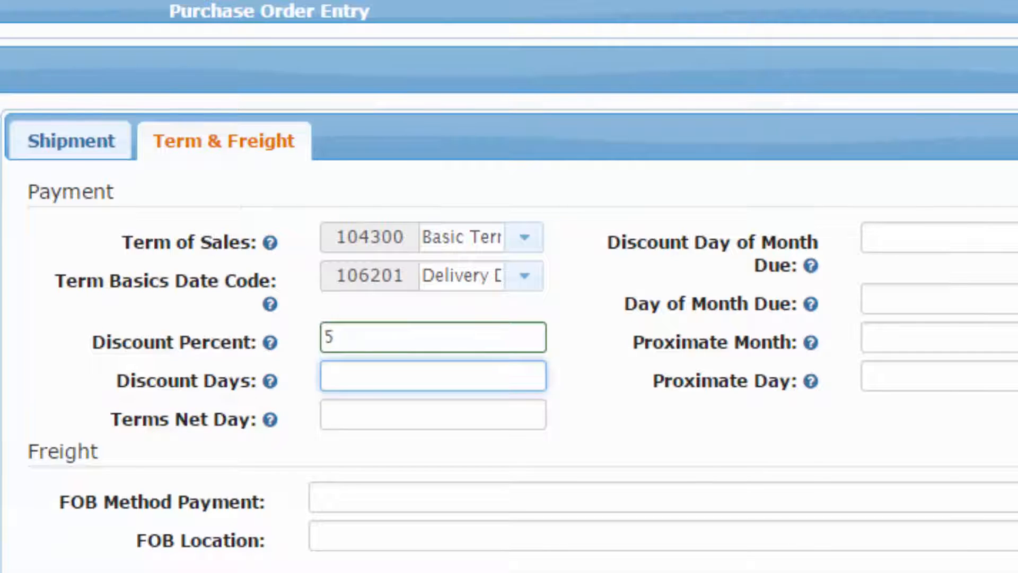
{"action": "type", "text": "7"}
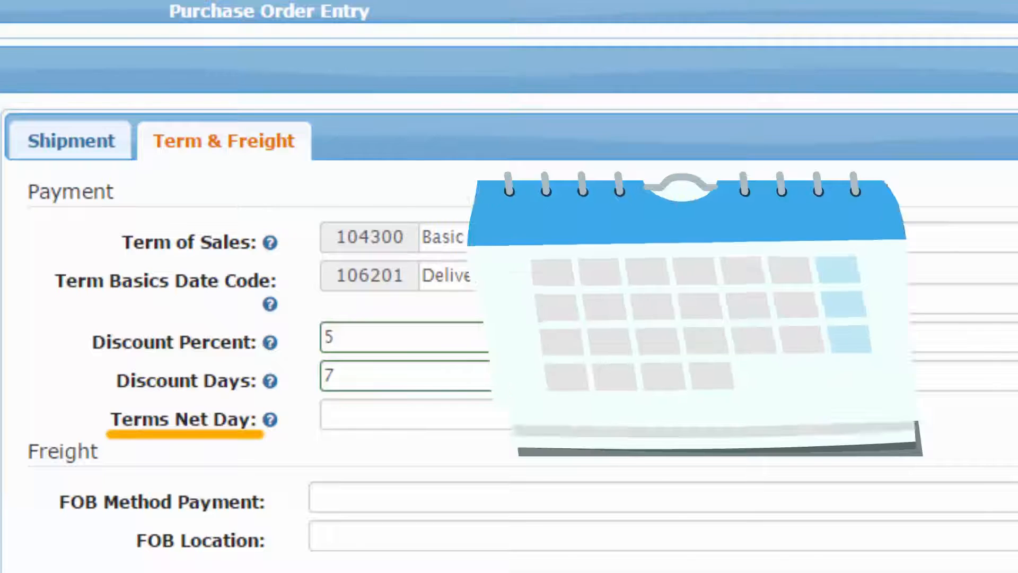
{"action": "left_click", "coordinate": [432, 414]}
{"action": "type", "text": "30"}
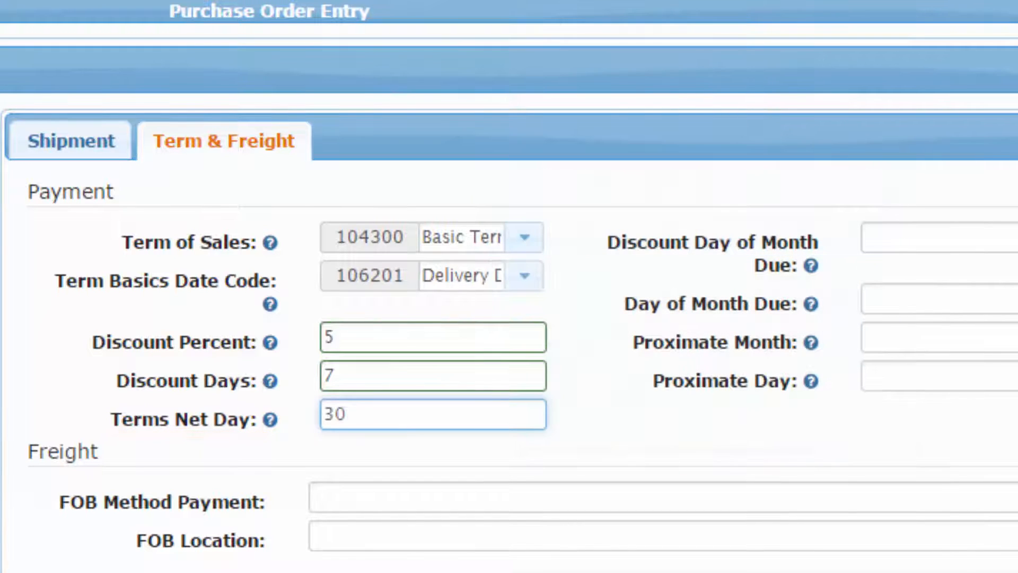
{"action": "key", "text": "Tab"}
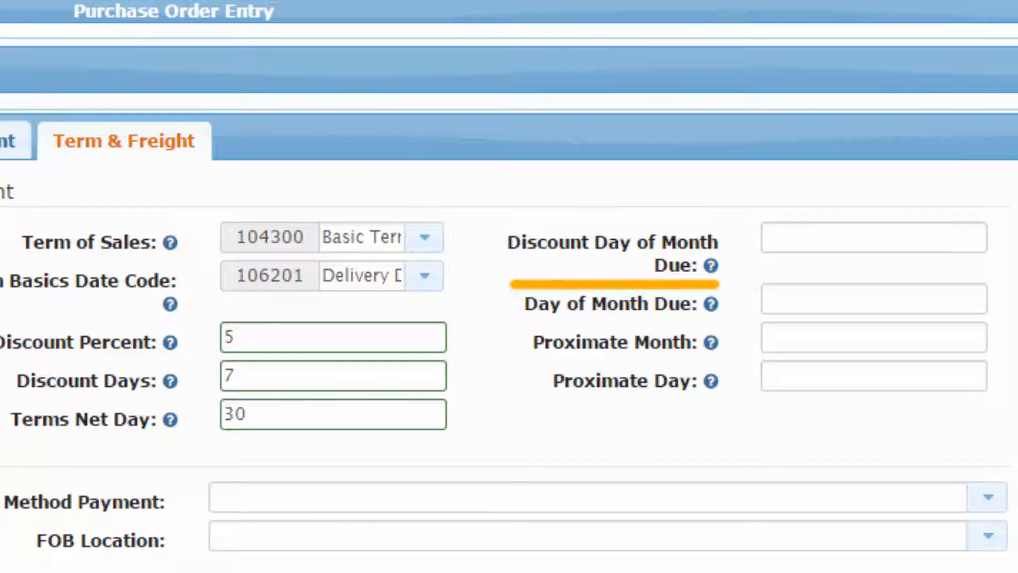
Set the discount day of month due to 1 and the day of month due to 20.
{"action": "left_click", "coordinate": [874, 238]}
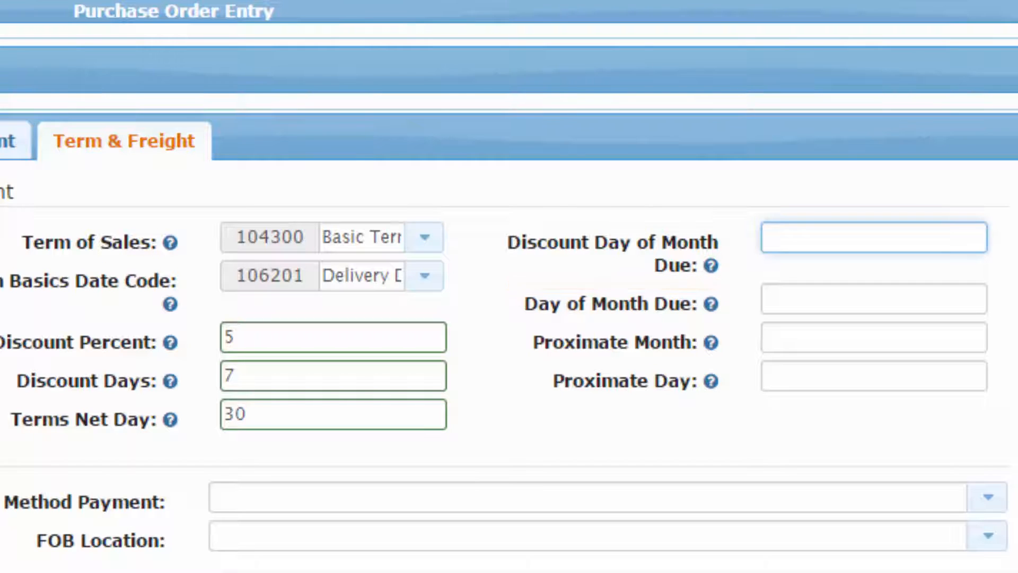
{"action": "type", "text": "1"}
{"action": "key", "text": "Tab"}
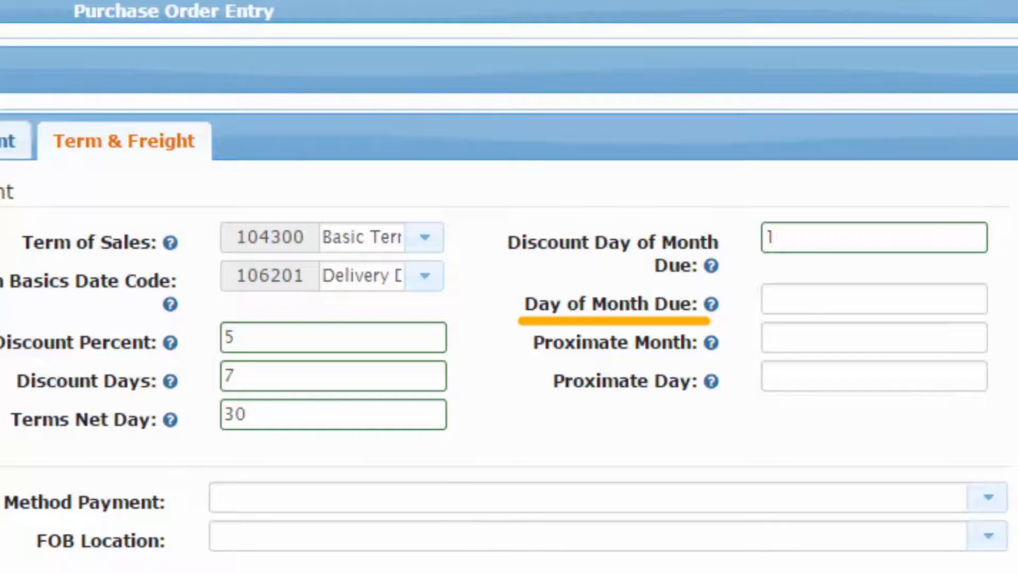
{"action": "left_click", "coordinate": [874, 299]}
{"action": "type", "text": "20"}
{"action": "key", "text": "Tab"}
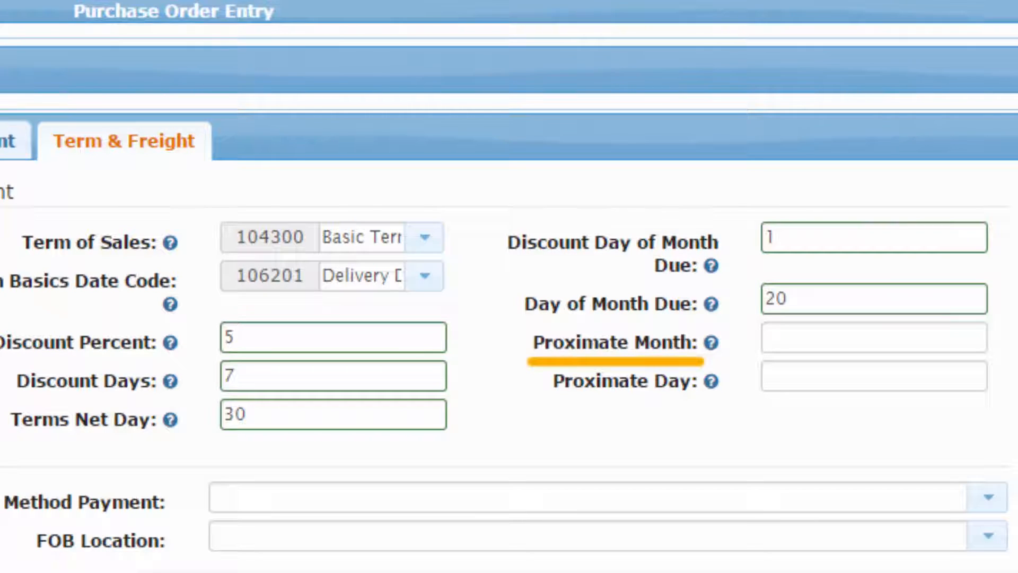
Set the proximate month to 3 and the proximate day to 25 in the payment terms.
{"action": "left_click", "coordinate": [874, 337]}
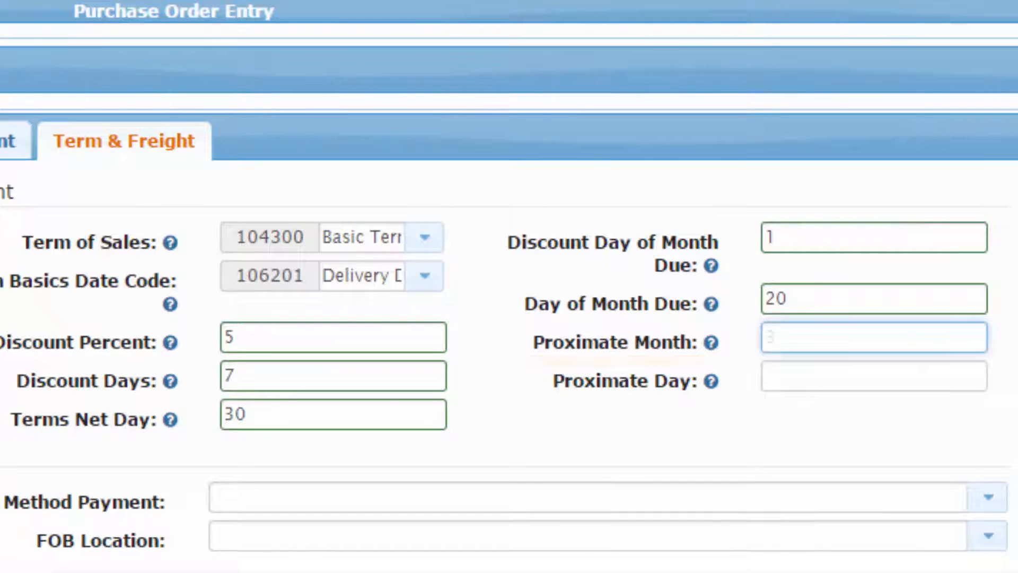
{"action": "type", "text": "3"}
{"action": "key", "text": "Tab"}
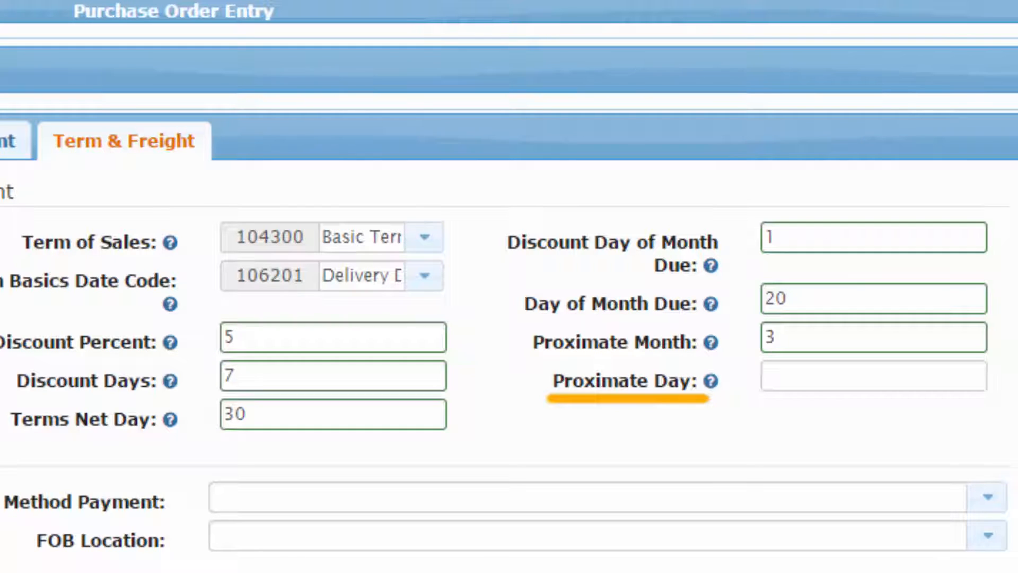
{"action": "left_click", "coordinate": [874, 376]}
{"action": "type", "text": "25"}
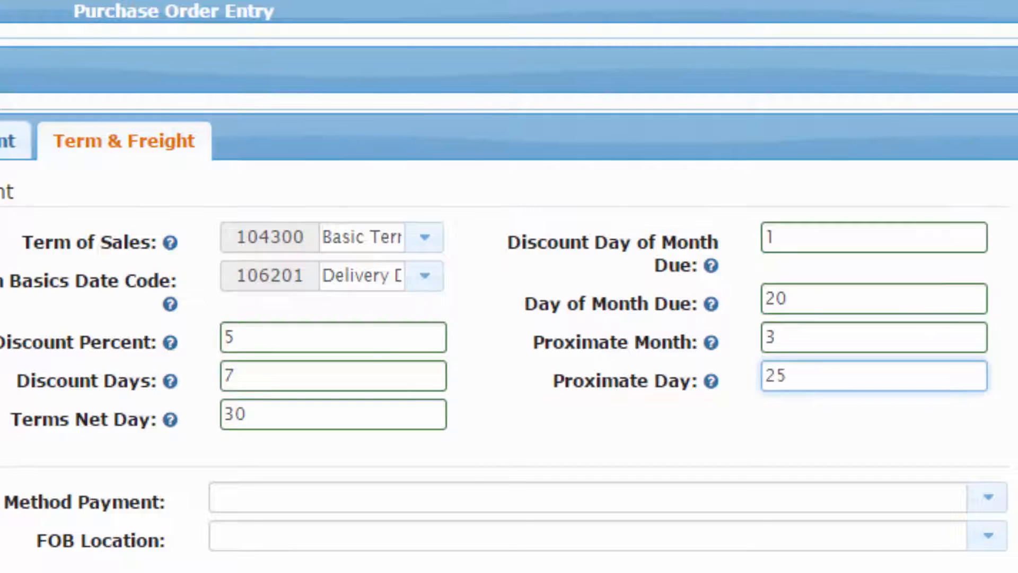
{"action": "key", "text": "Tab"}
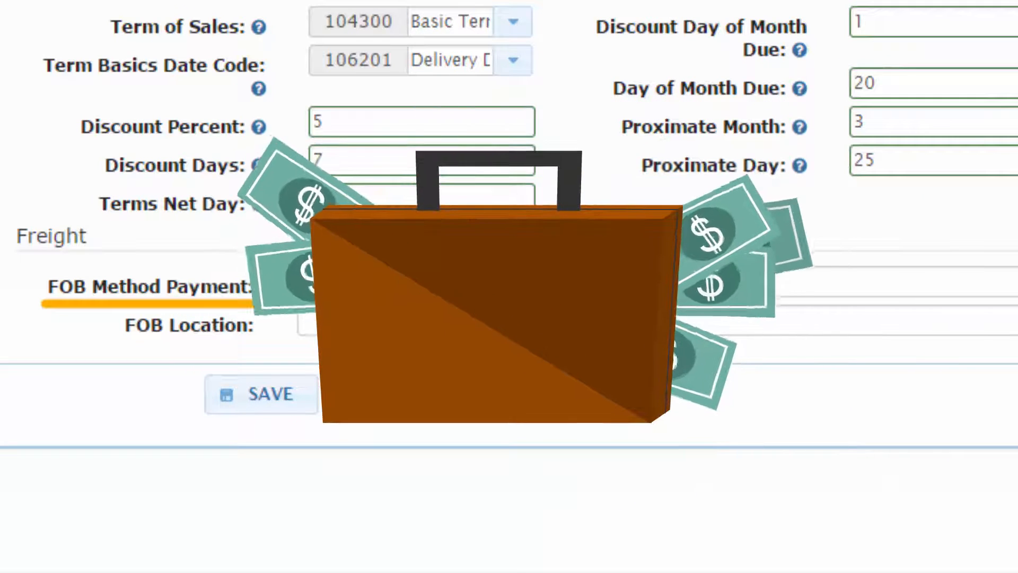
Set the FOB payment method to Freight Payment 3rd Party and the FOB location to Ontario Airport (2721).
{"action": "left_click", "coordinate": [658, 282]}
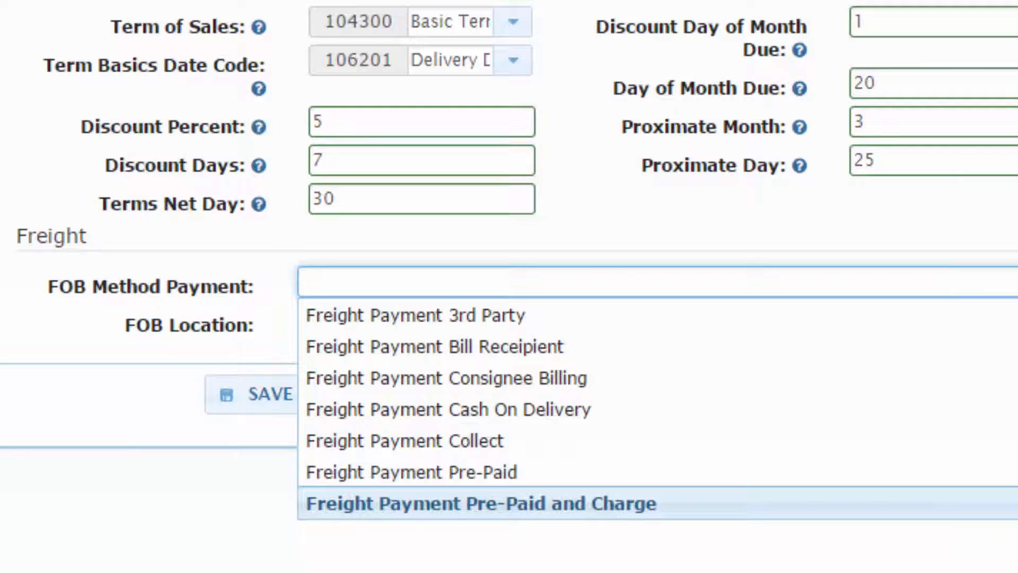
{"action": "key", "text": "Return"}
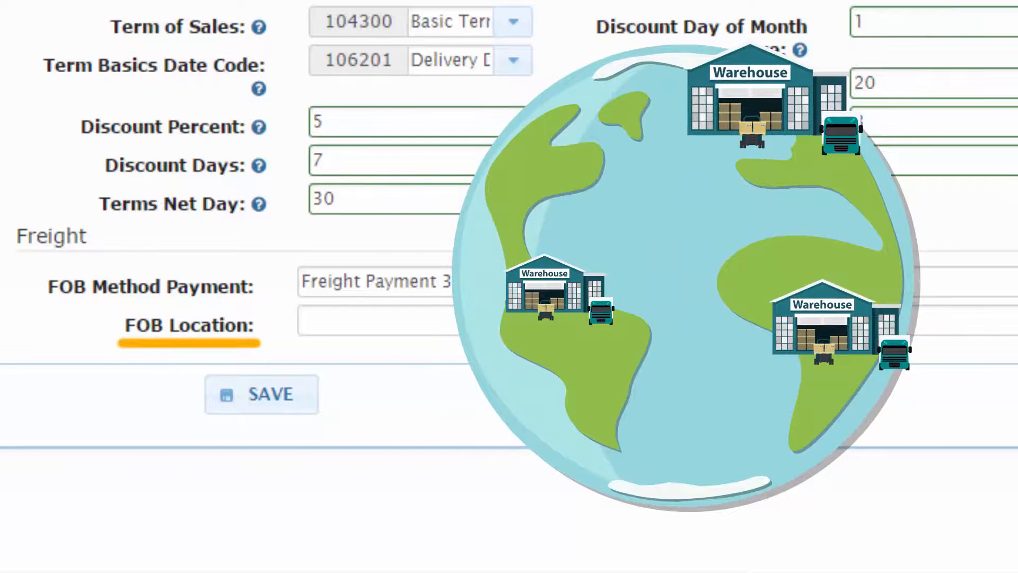
{"action": "left_click", "coordinate": [393, 320]}
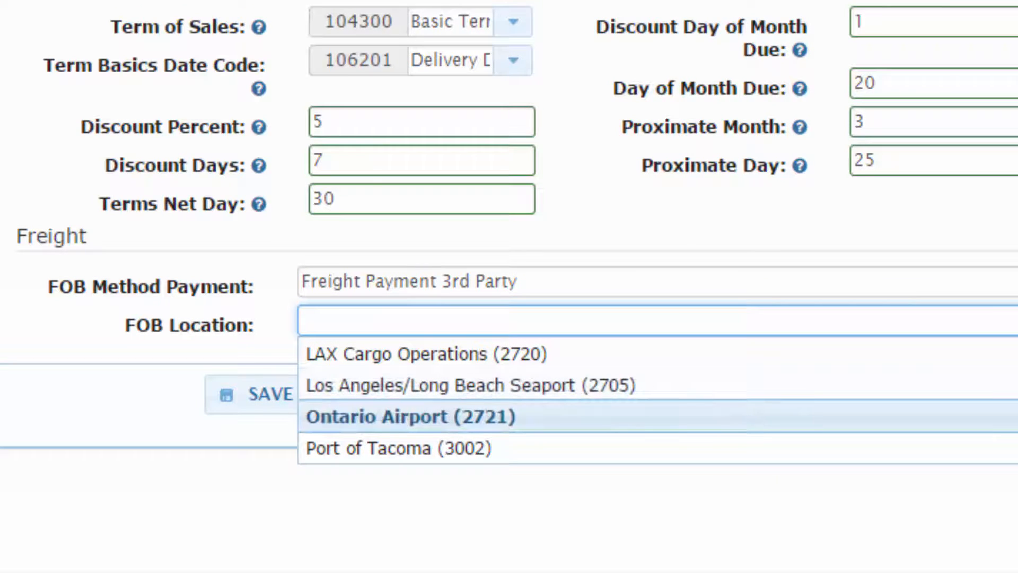
{"action": "left_click", "coordinate": [398, 416]}
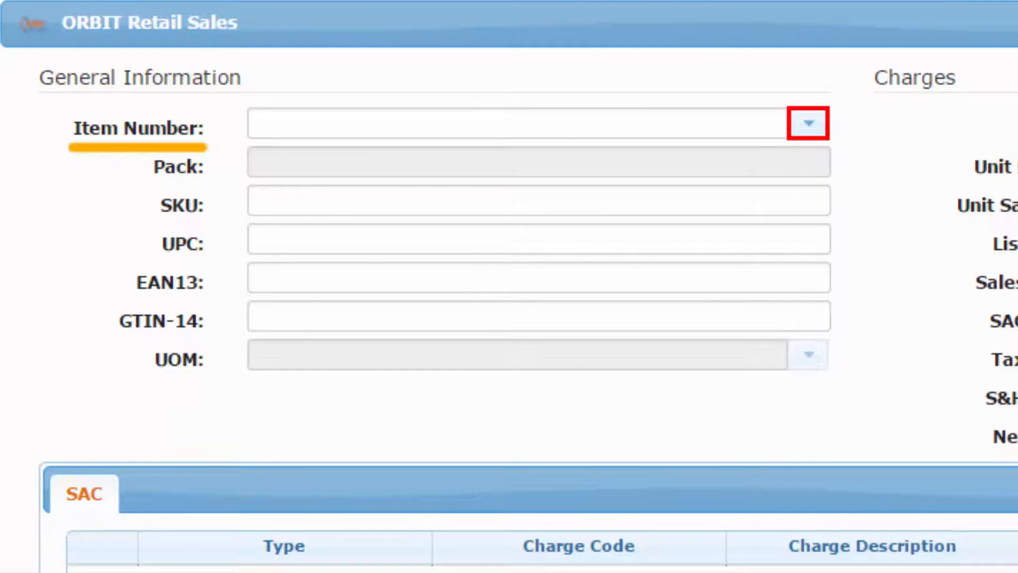
Choose Greenies as the item number for the order's detail line and set its quantity to 30.
{"action": "left_click", "coordinate": [809, 123]}
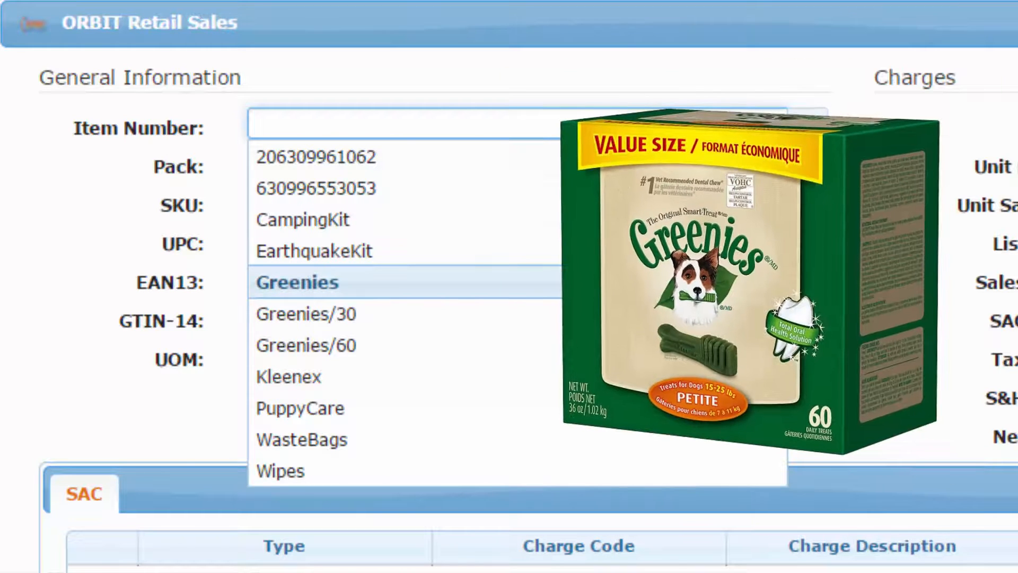
{"action": "left_click", "coordinate": [298, 282]}
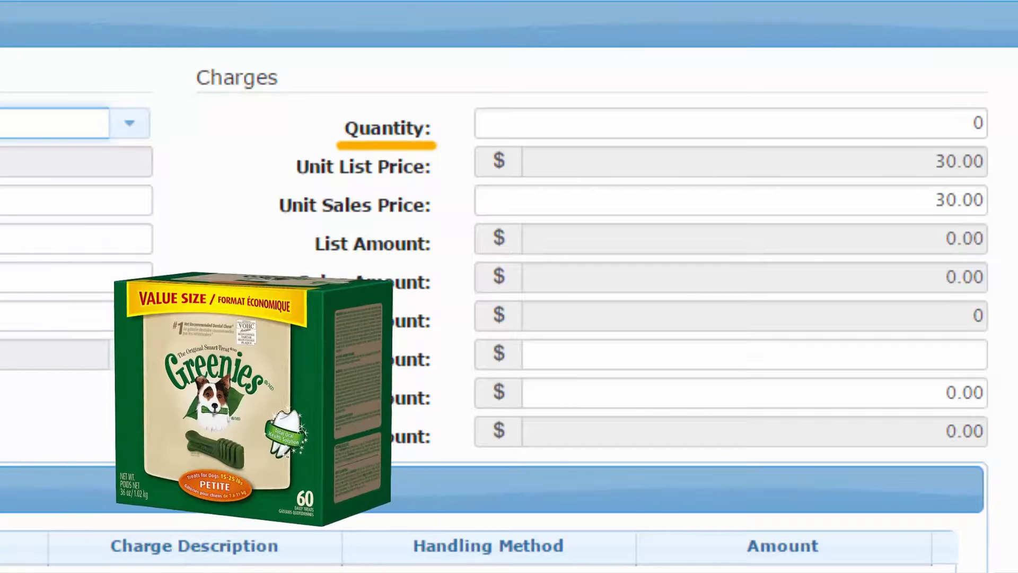
{"action": "left_click", "coordinate": [731, 123]}
{"action": "type", "text": "30"}
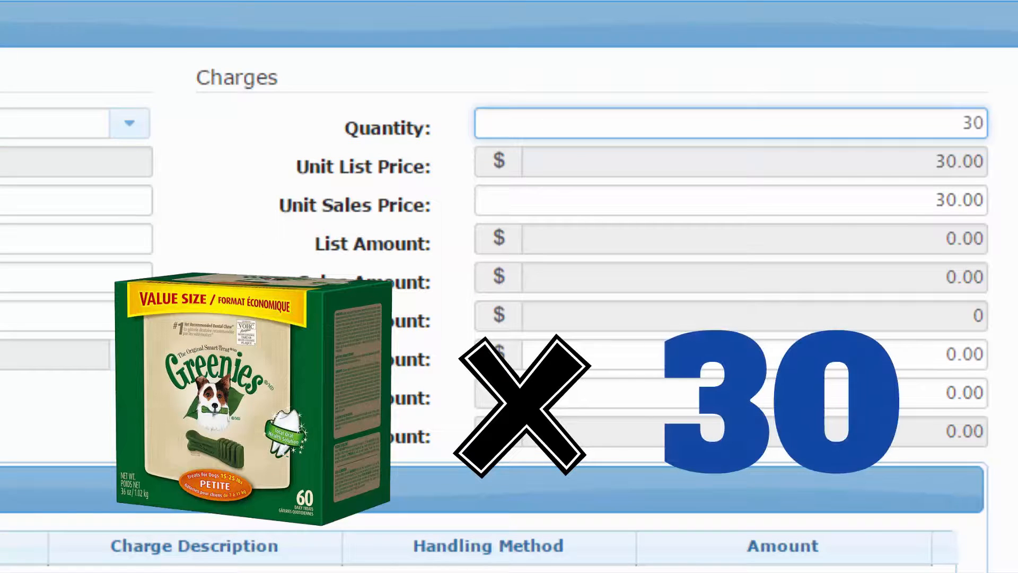
Set the S&H amount of the Greenies detail line to 5.00.
{"action": "key", "text": "Tab"}
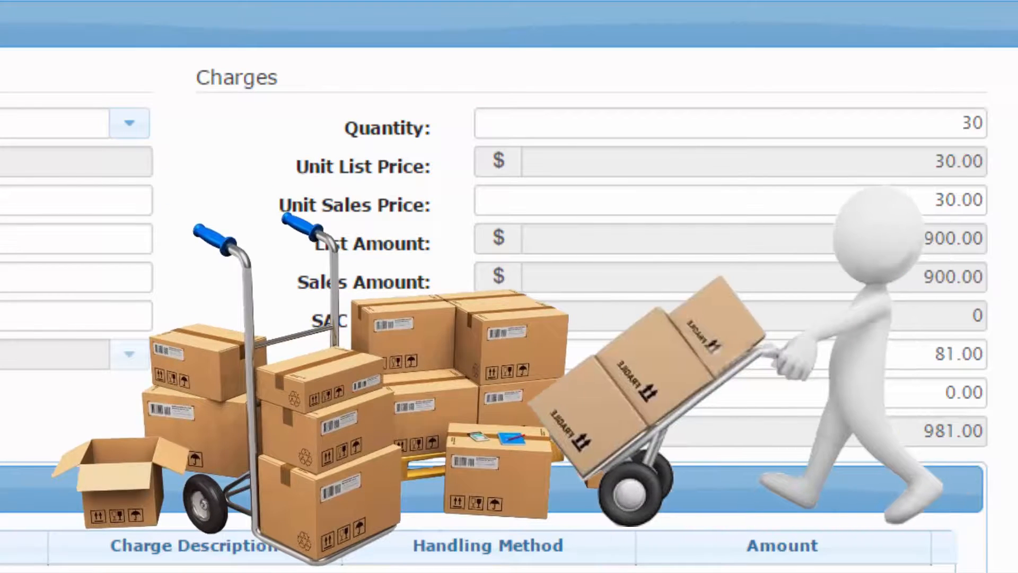
{"action": "left_click", "coordinate": [754, 392]}
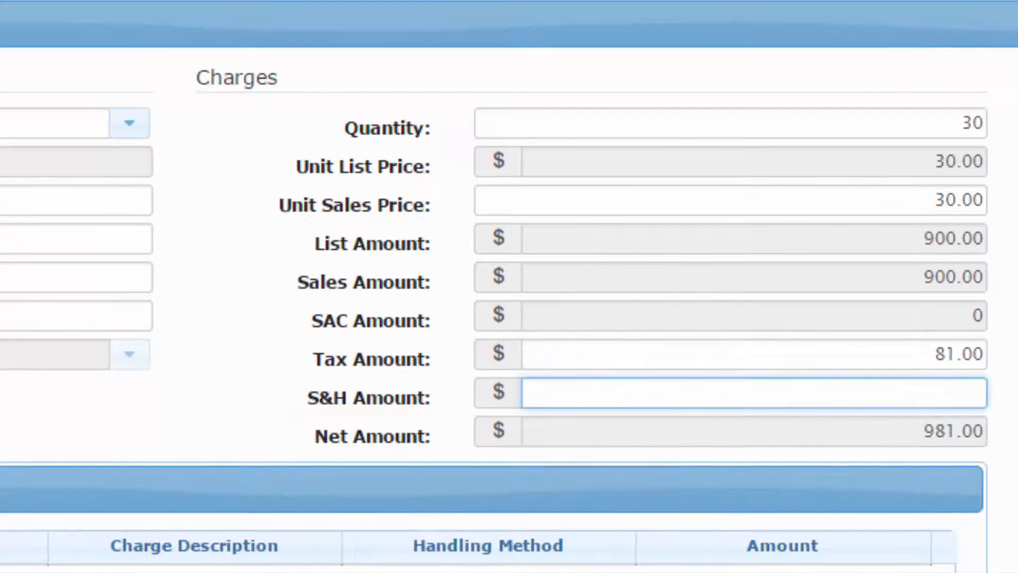
{"action": "type", "text": "5.00"}
{"action": "key", "text": "Tab"}
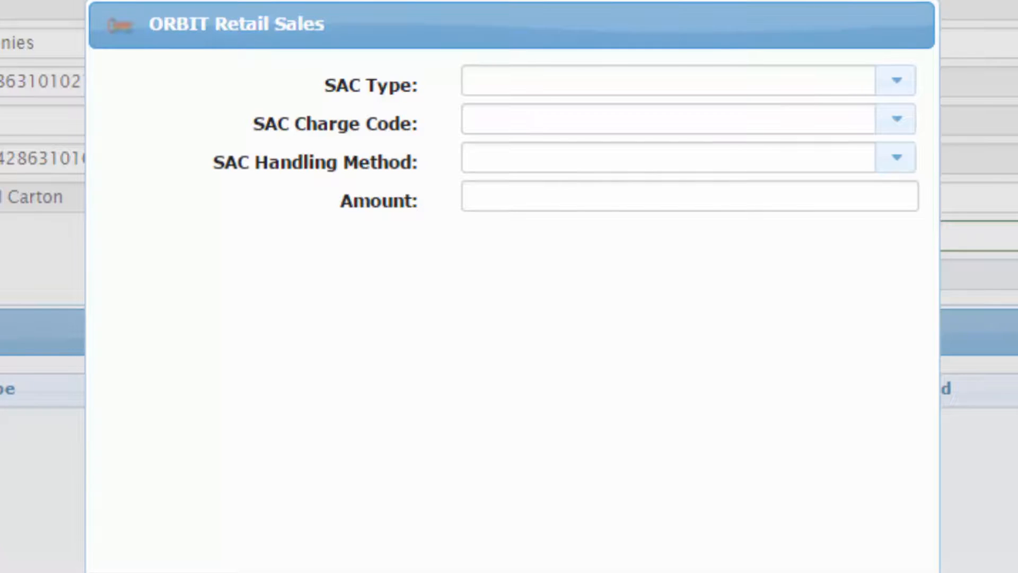
Fill in the item's SAC entry with type A, charge code Cents Off (B010) and handling method Off Invoice.
{"action": "left_click", "coordinate": [897, 81]}
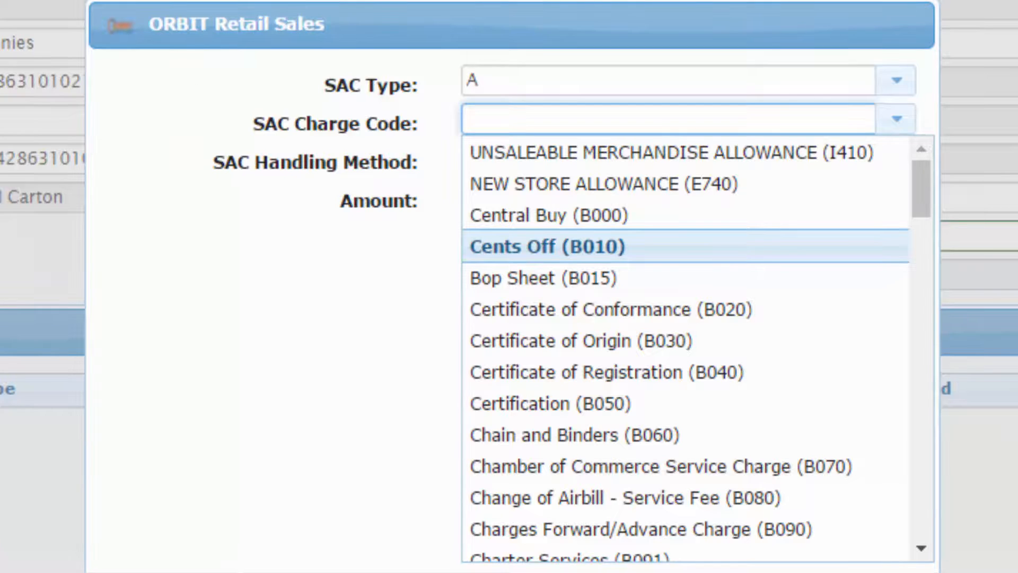
{"action": "key", "text": "Return"}
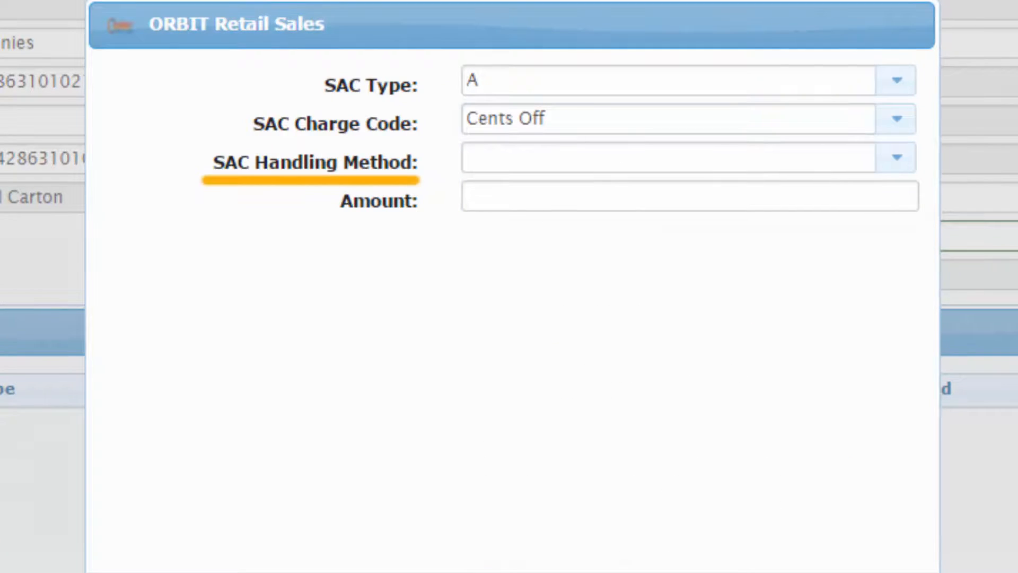
{"action": "left_click", "coordinate": [897, 157]}
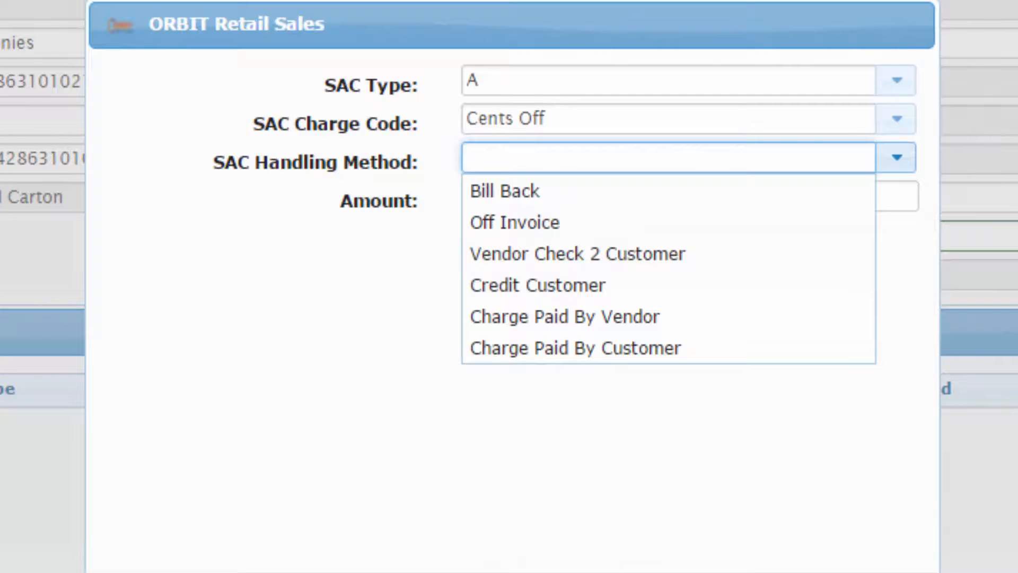
{"action": "key", "text": "Down"}
{"action": "key", "text": "Down"}
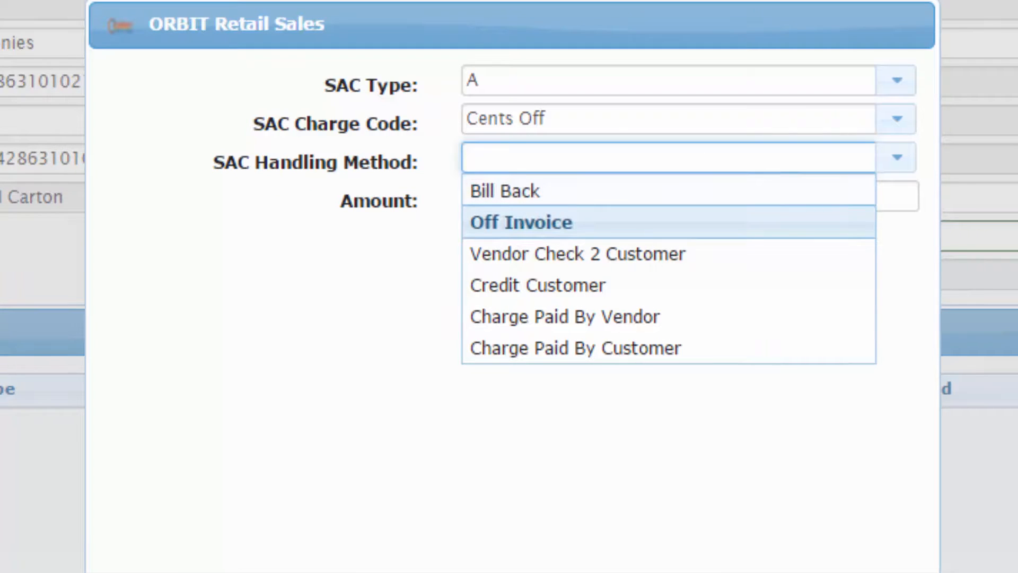
{"action": "key", "text": "Down"}
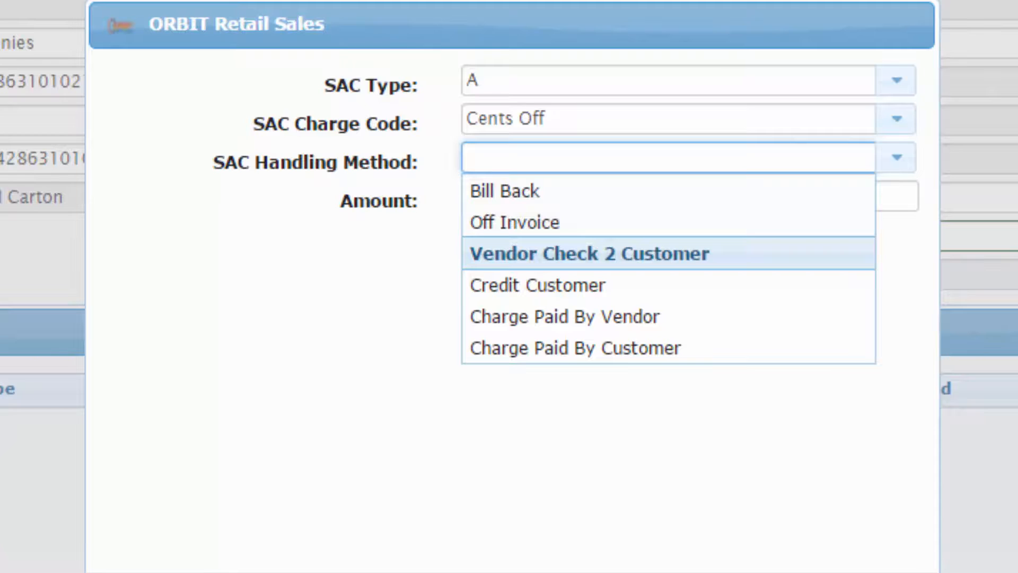
{"action": "key", "text": "Down"}
{"action": "key", "text": "Down"}
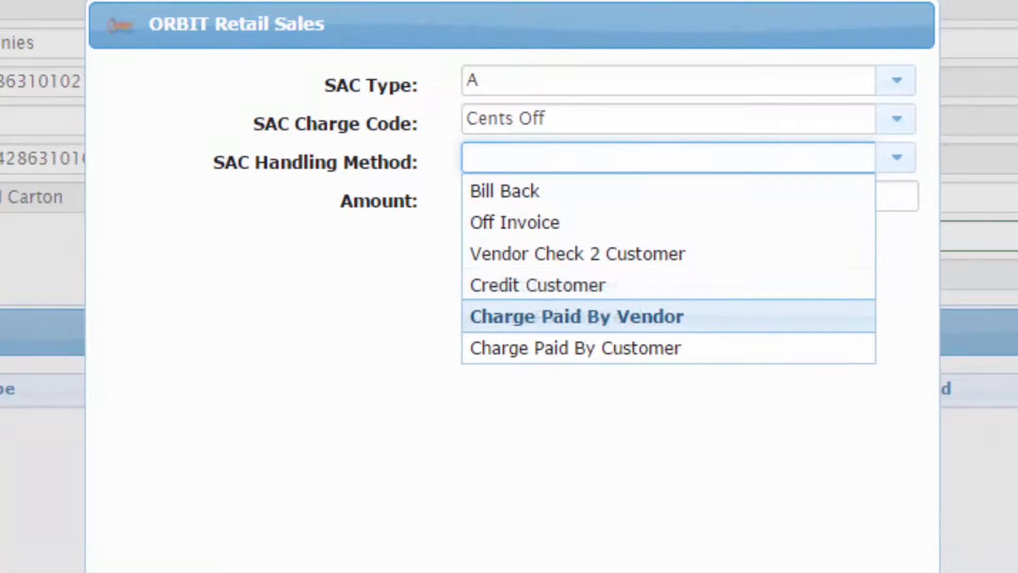
{"action": "key", "text": "Down"}
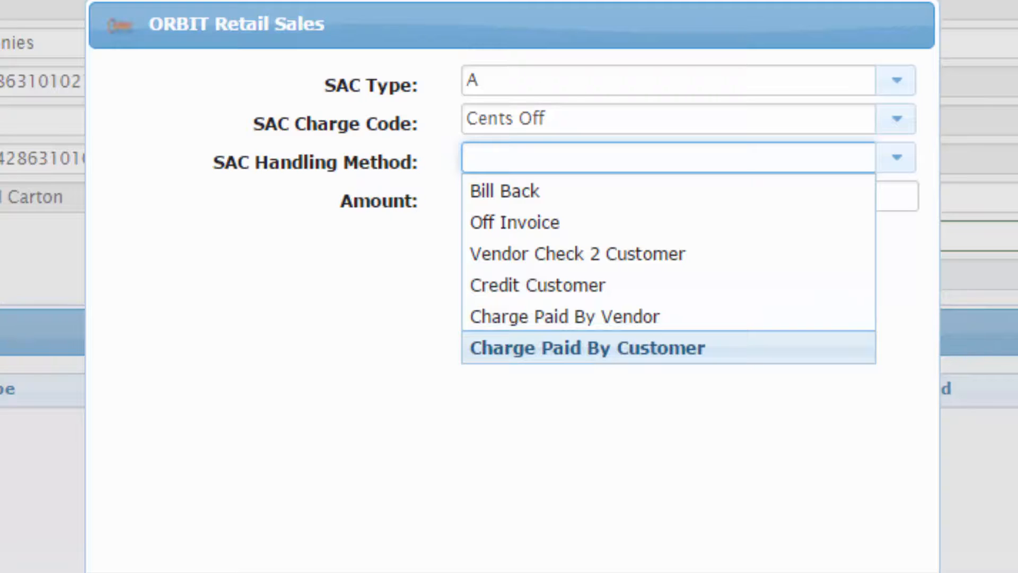
{"action": "left_click", "coordinate": [515, 222]}
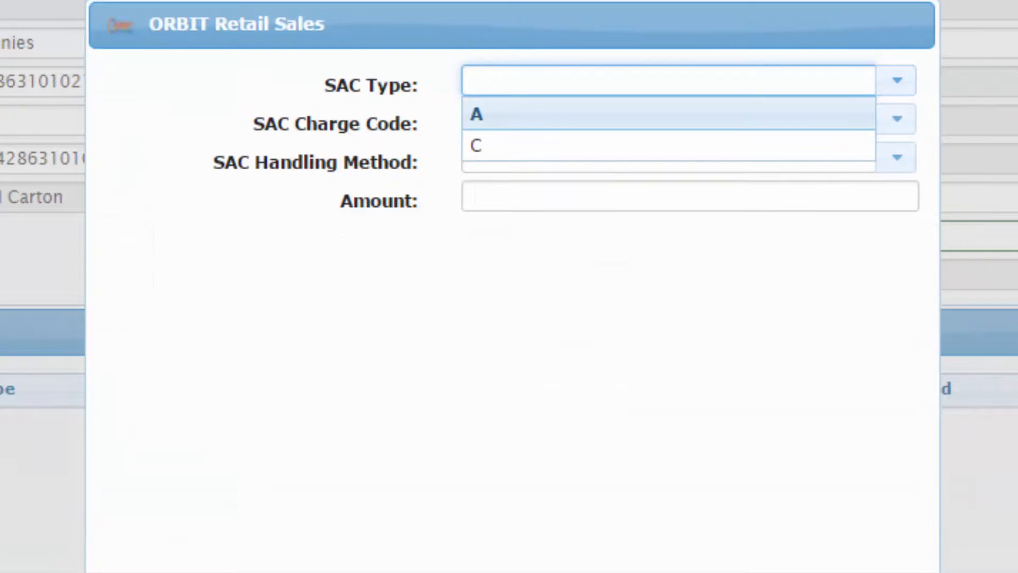
Set the SAC type of the item's second SAC entry to C and open its charge code choices.
{"action": "key", "text": "Down"}
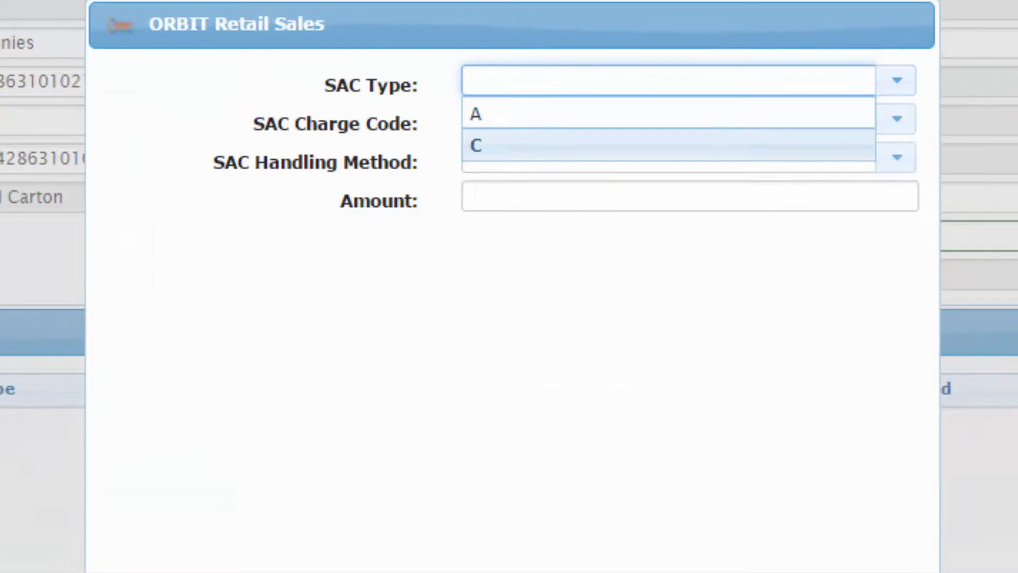
{"action": "key", "text": "Return"}
{"action": "key", "text": "Tab"}
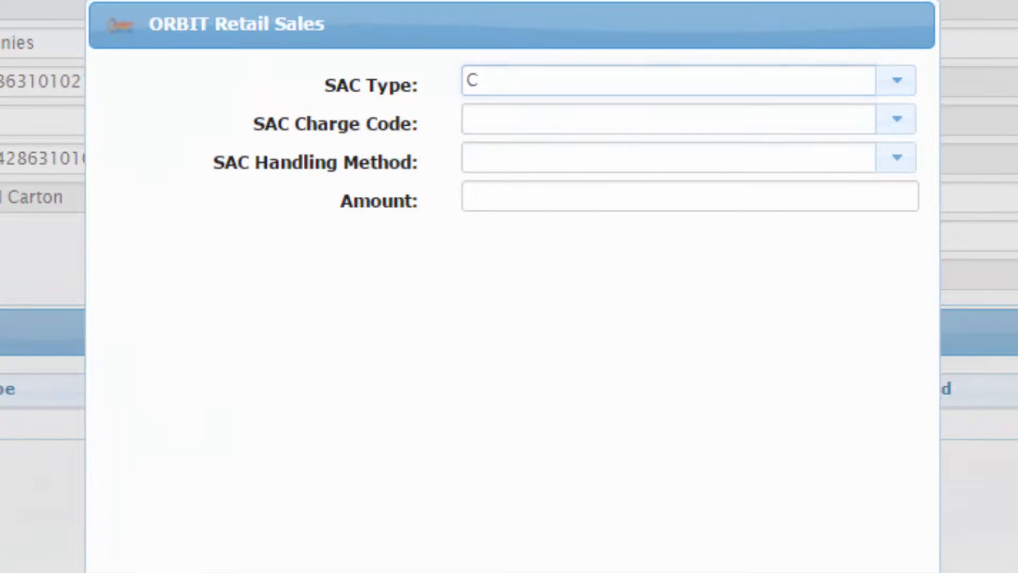
{"action": "left_click", "coordinate": [896, 119]}
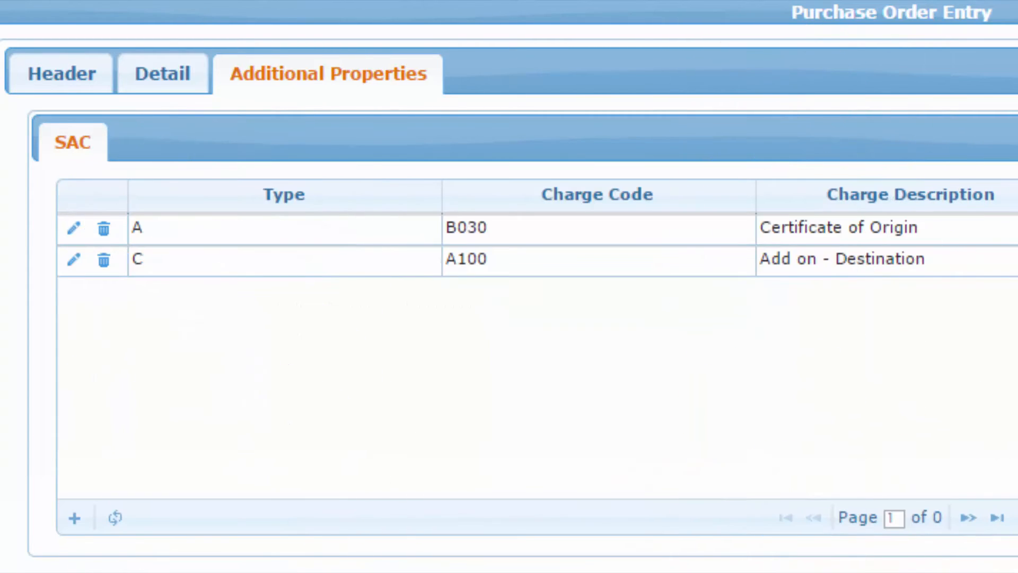
Return to the purchase order's header information and save the order.
{"action": "left_click", "coordinate": [62, 74]}
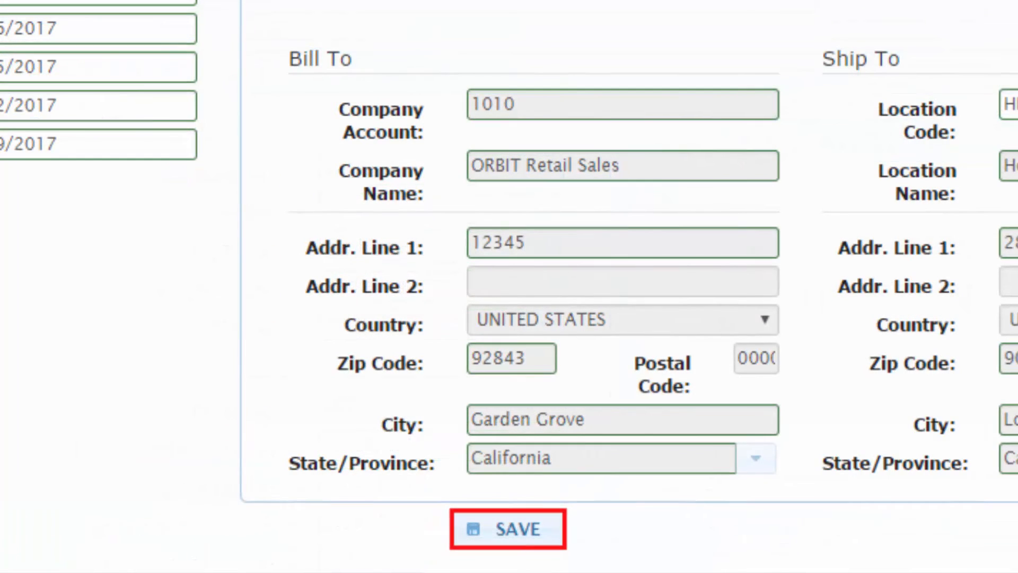
{"action": "left_click", "coordinate": [509, 529]}
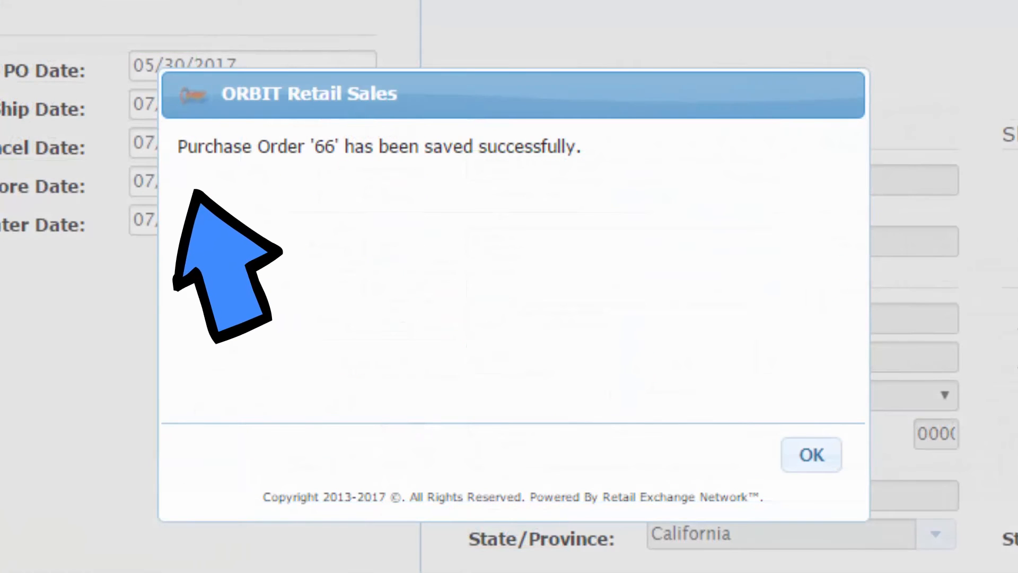